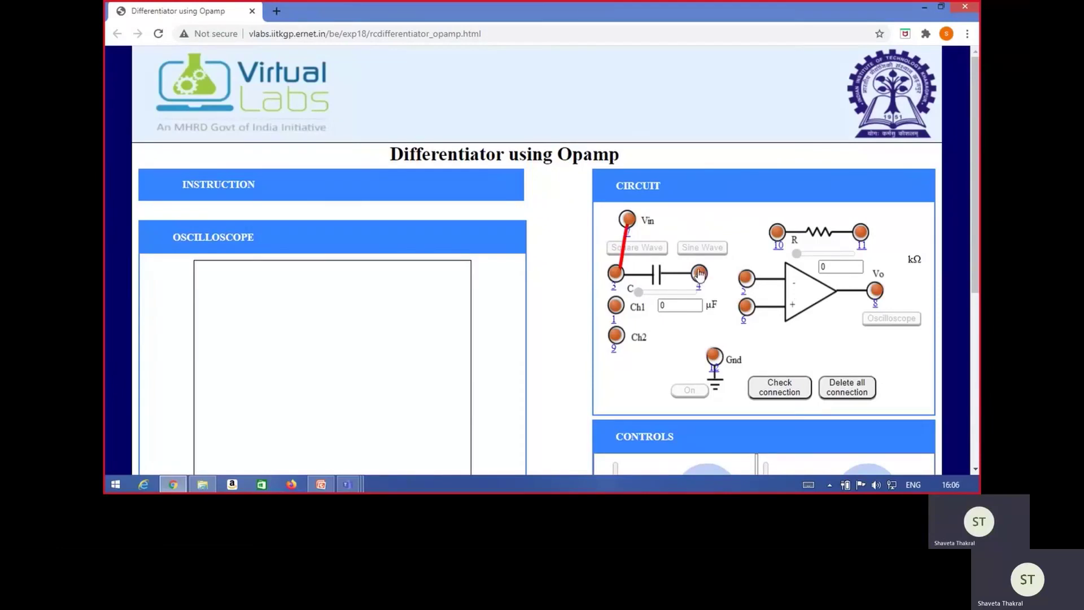
Wire capacitor terminal 4 to the op-amp's inverting input and the resistor, the resistor's other end to Vo, and the non-inverting input to ground
drag(700, 274, 746, 277)
drag(699, 273, 778, 233)
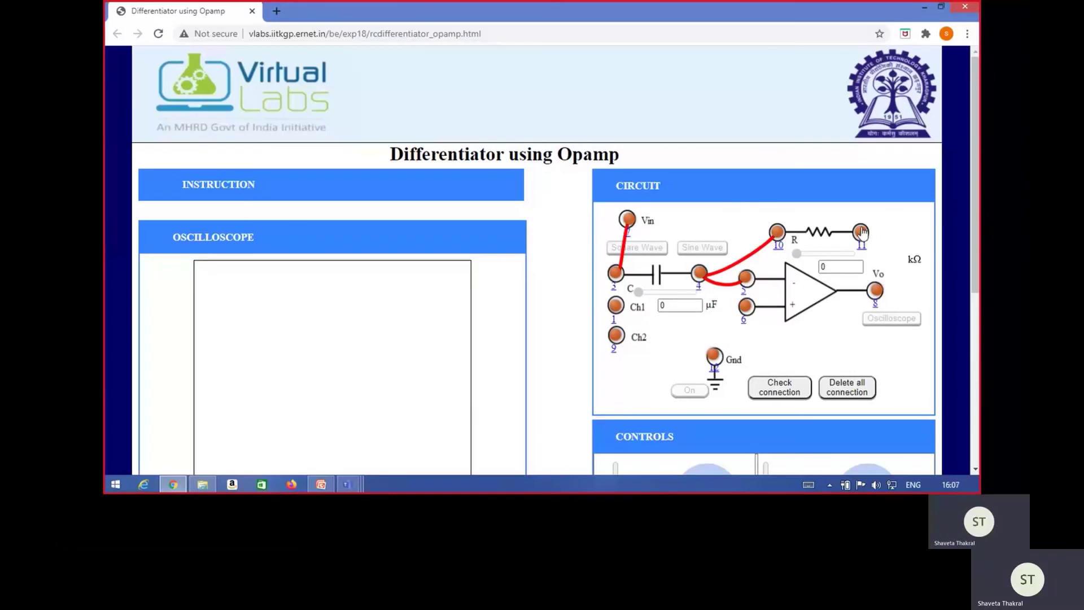
drag(863, 234, 878, 289)
drag(746, 308, 715, 356)
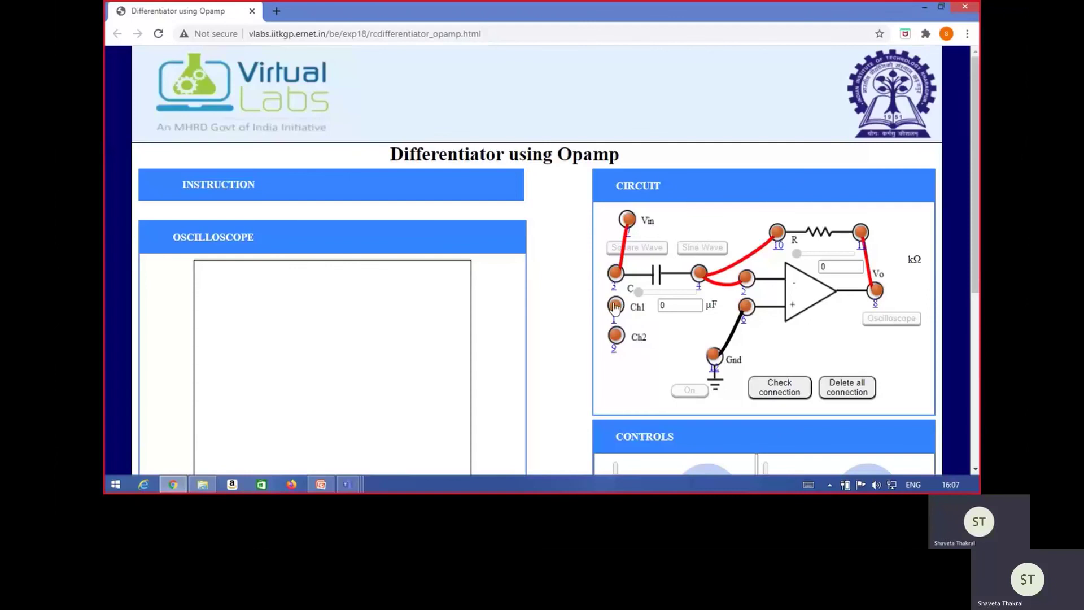
Connect Ch1 to the capacitor's input node and Ch2 to the op-amp output Vo, and check the circuit connections
drag(616, 306, 615, 274)
drag(877, 292, 622, 340)
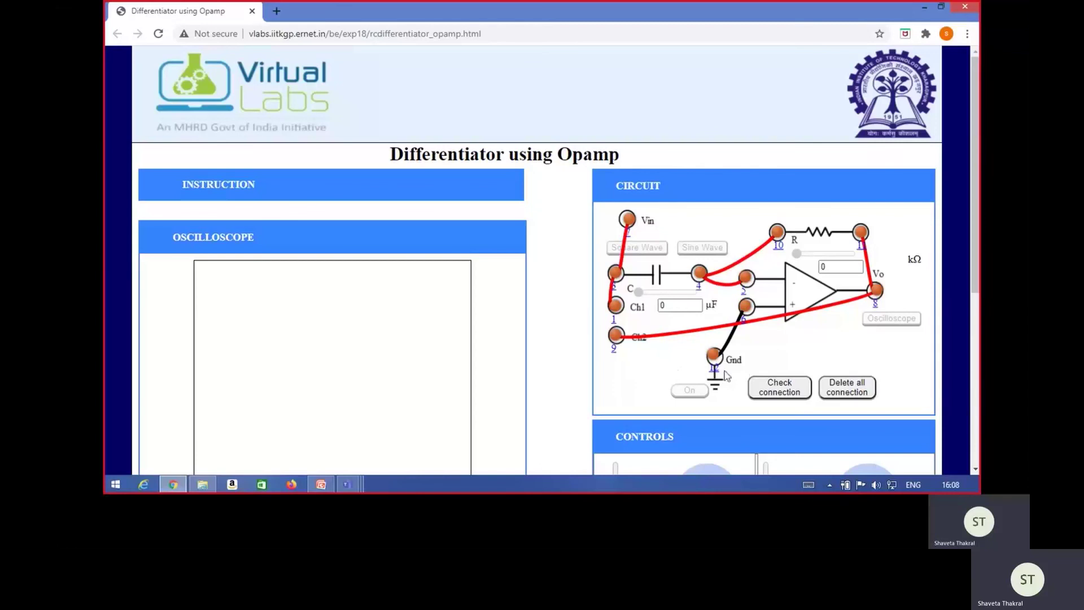
click(778, 390)
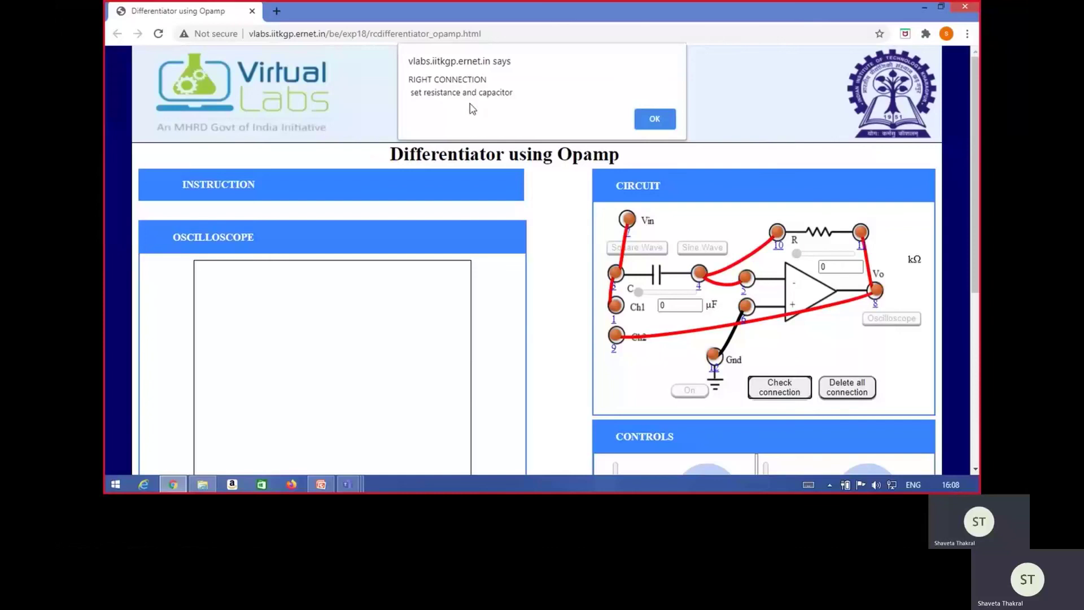
click(643, 118)
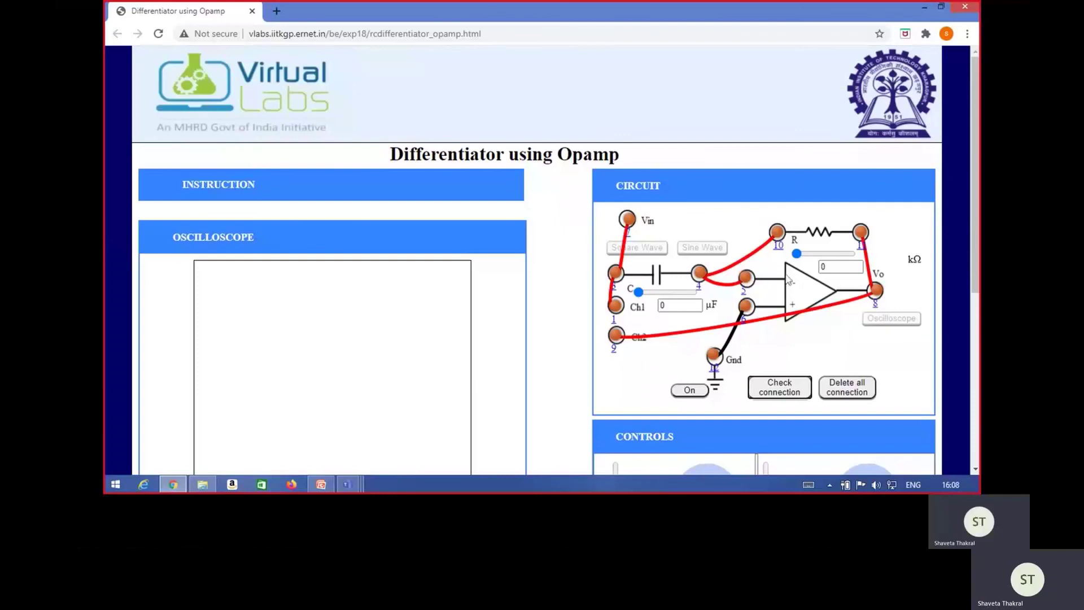
Set the resistance R to 1 kΩ and the capacitance C to 0.1 µF, and switch the circuit on
click(798, 254)
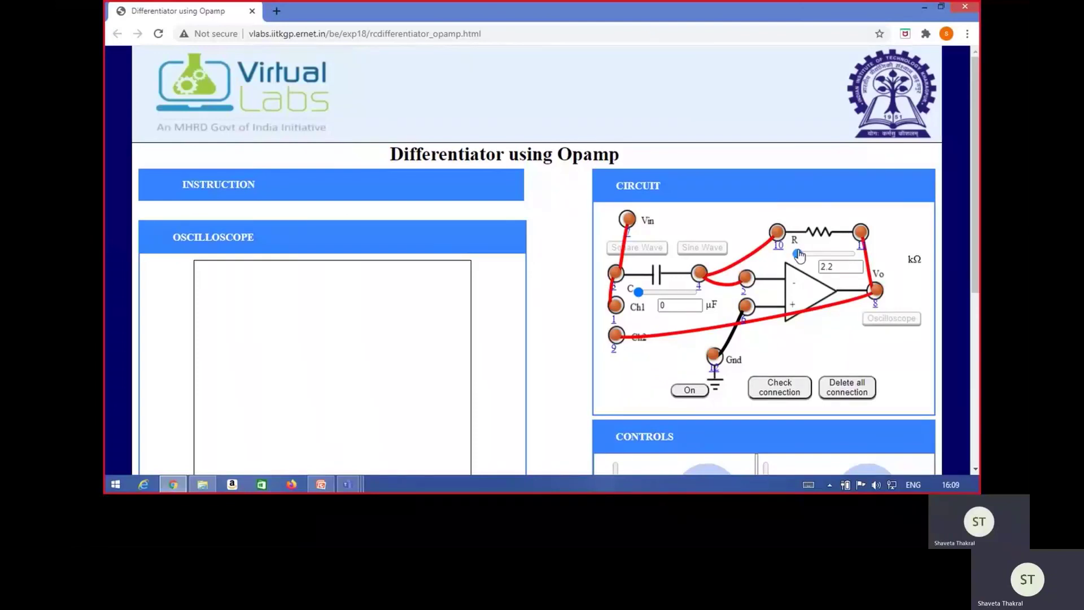
drag(799, 255, 798, 254)
drag(638, 292, 638, 293)
click(689, 392)
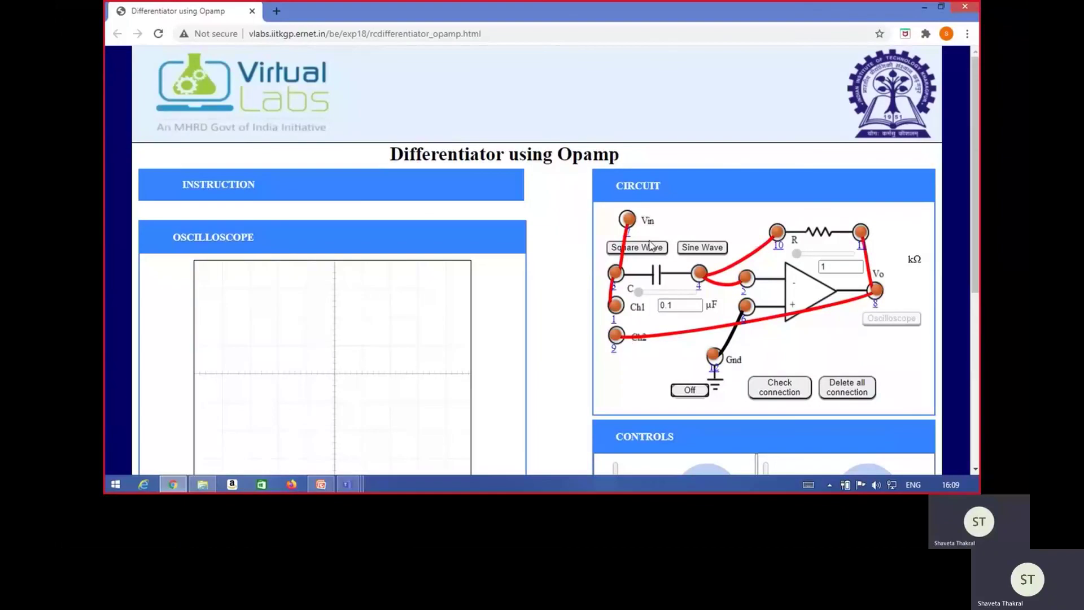
Apply a square wave as the input signal and show the differentiator's output waveform on the oscilloscope
click(648, 249)
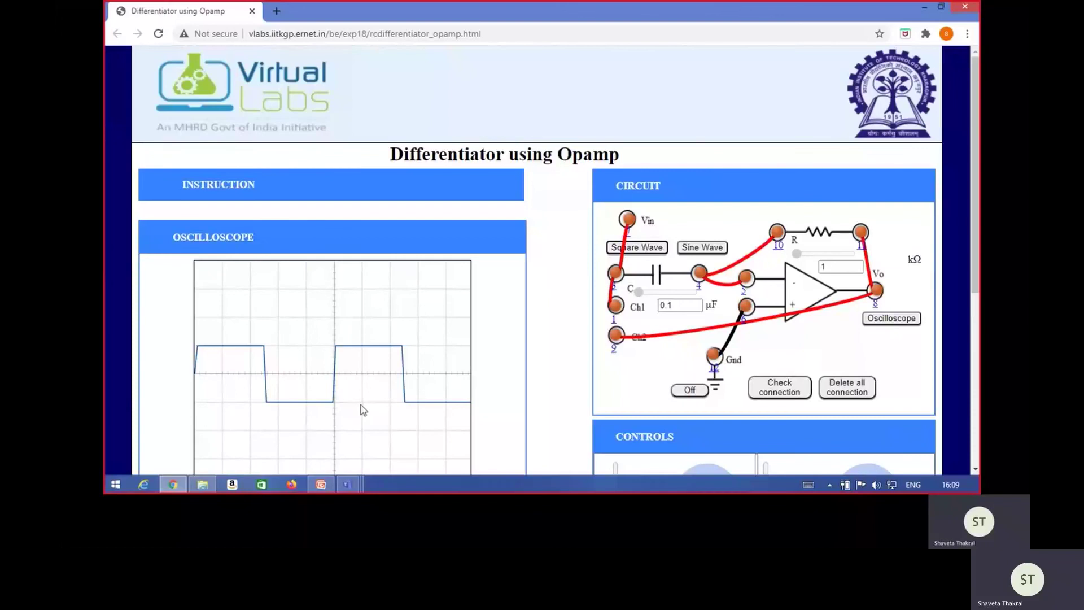
scroll(363, 396, down, 1)
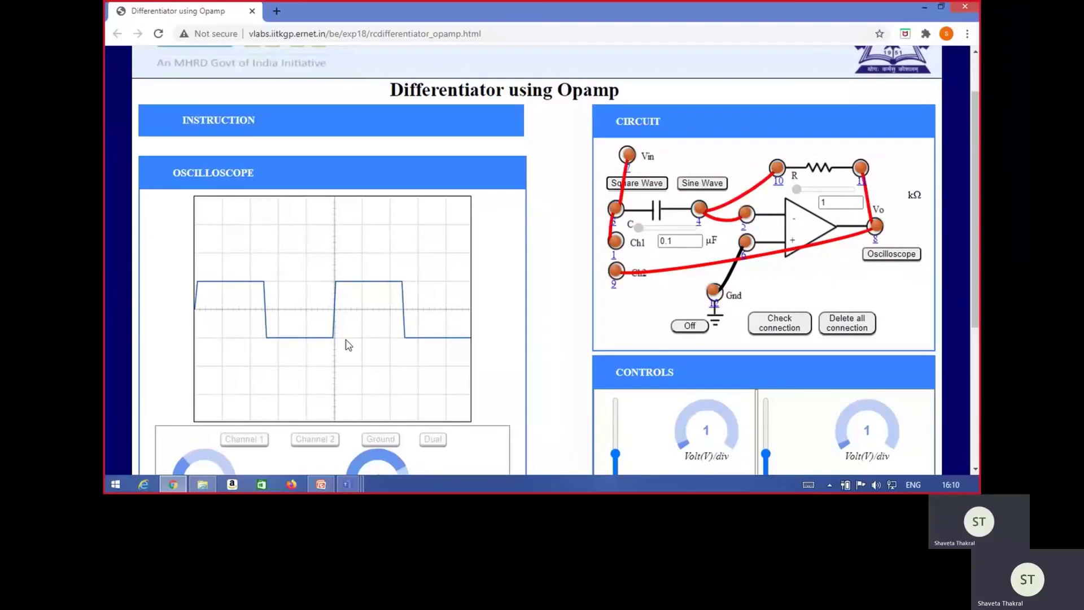
click(889, 255)
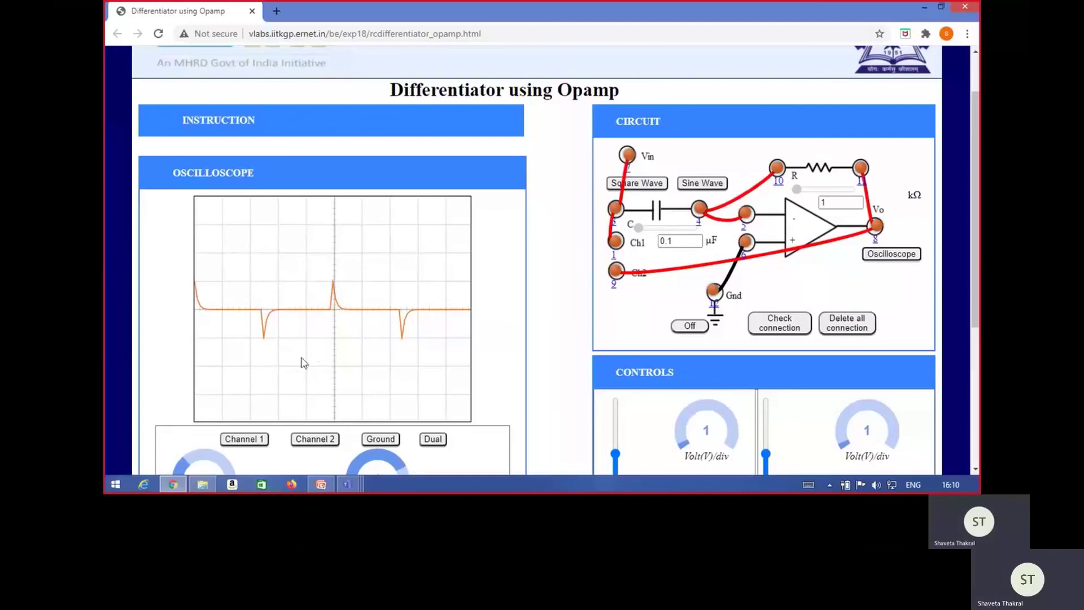
View Channel 1 and Channel 2 individually, and display both traces together in Dual mode
click(250, 440)
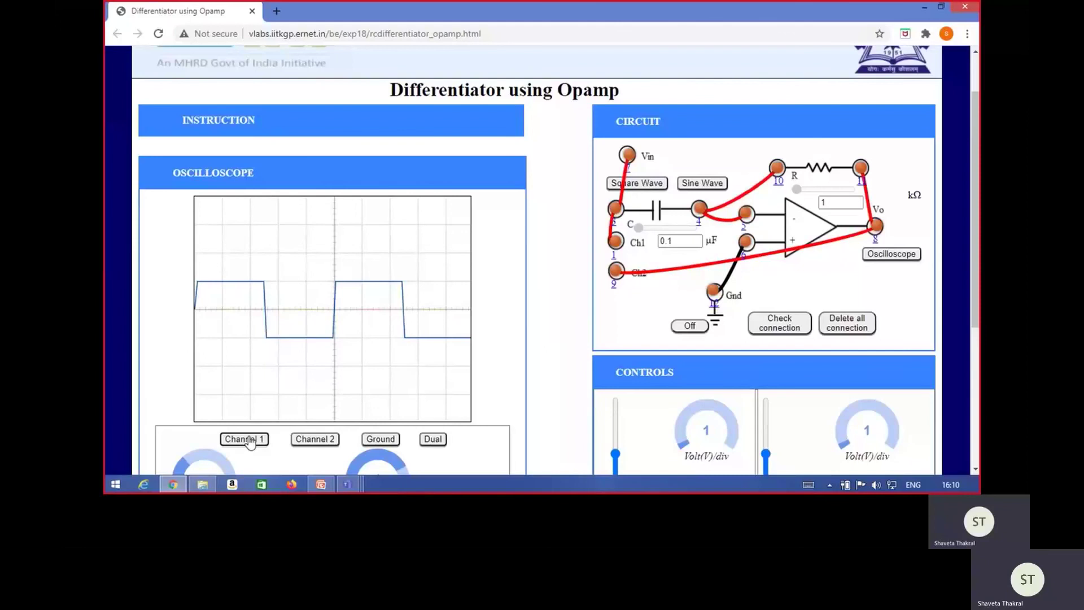
click(308, 440)
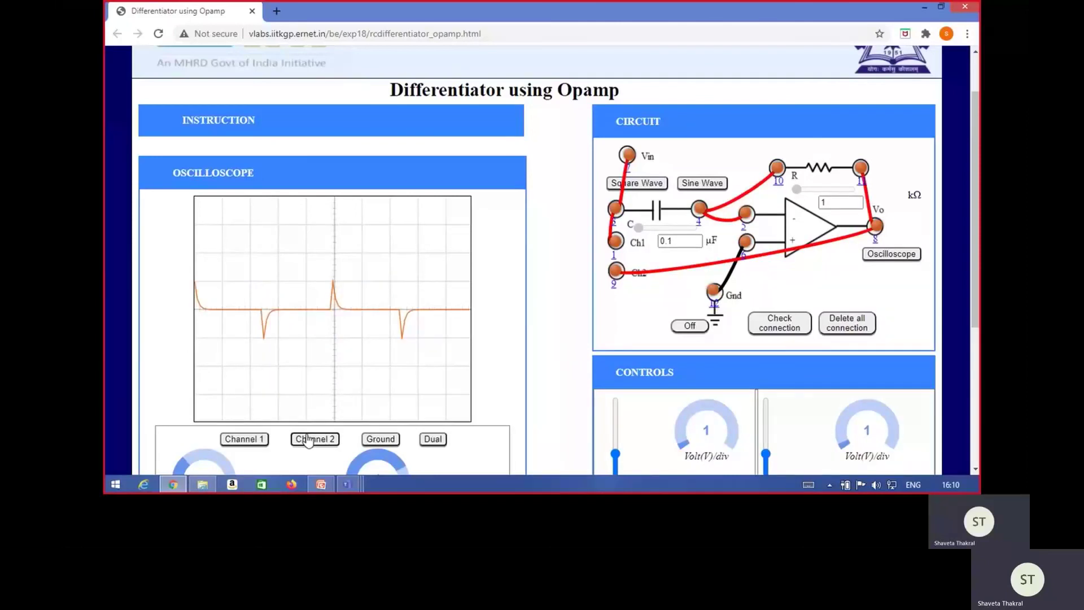
click(439, 440)
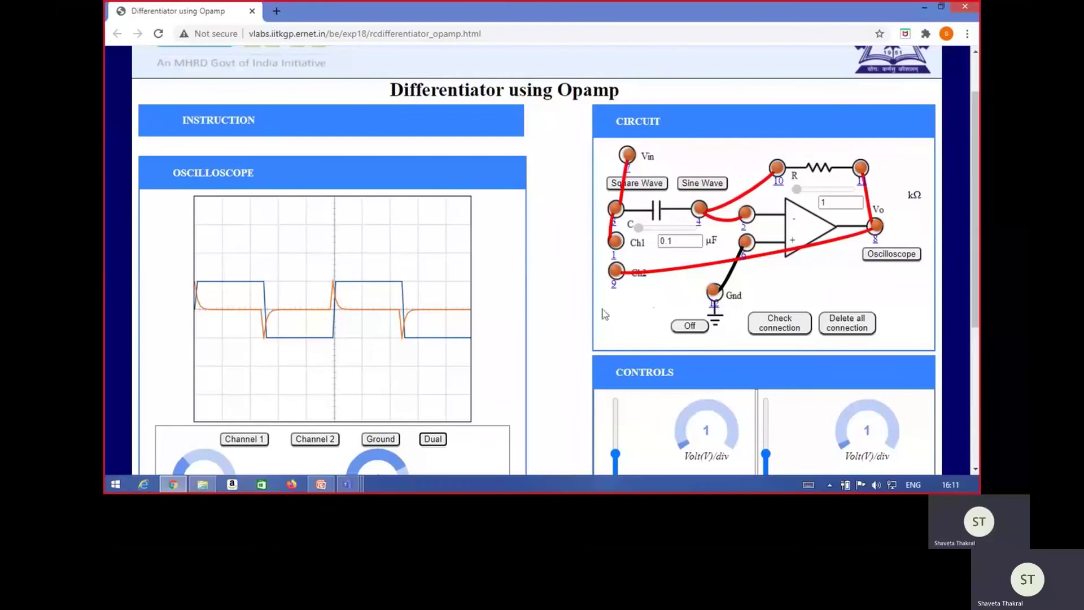
Separate the two traces by setting Channel 1's vertical position to its maximum and Channel 2's to its minimum
scroll(567, 333, down, 2)
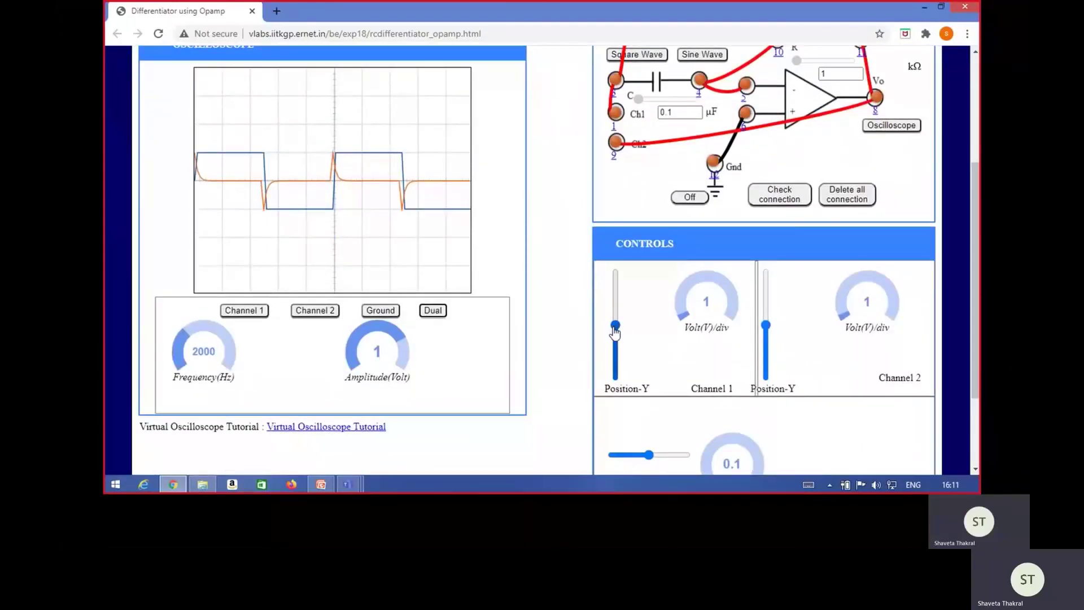
scroll(695, 341, down, 1)
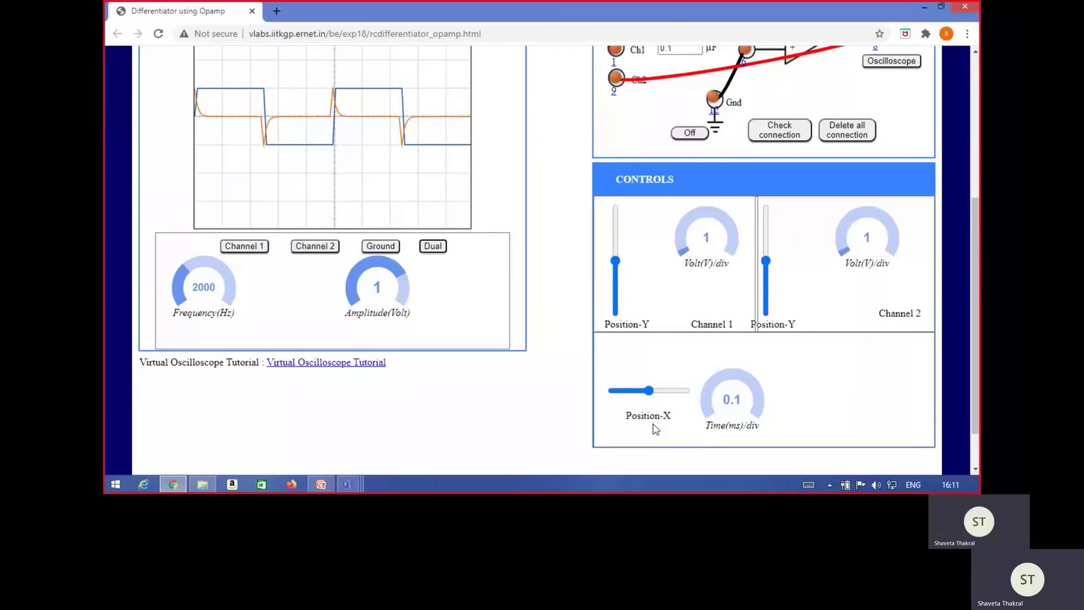
click(616, 261)
drag(616, 264, 618, 223)
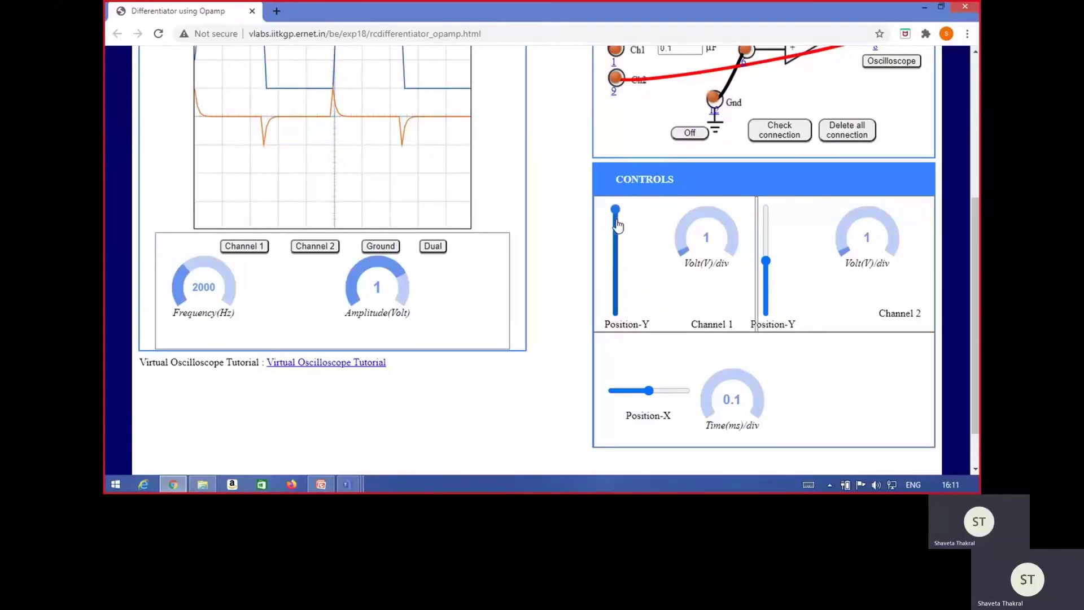
scroll(619, 267, up, 1)
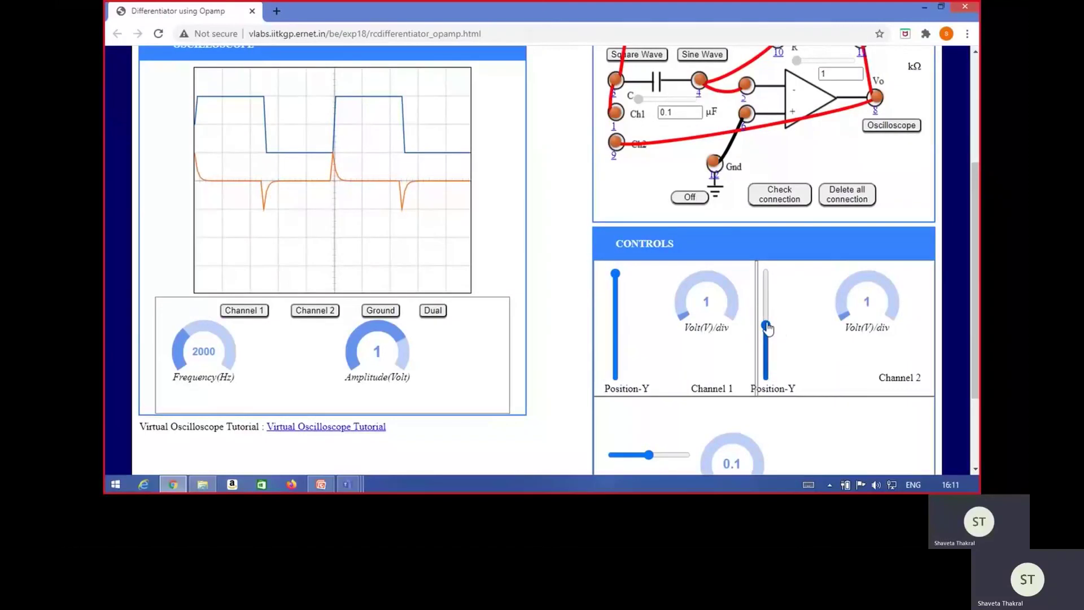
drag(767, 327, 767, 377)
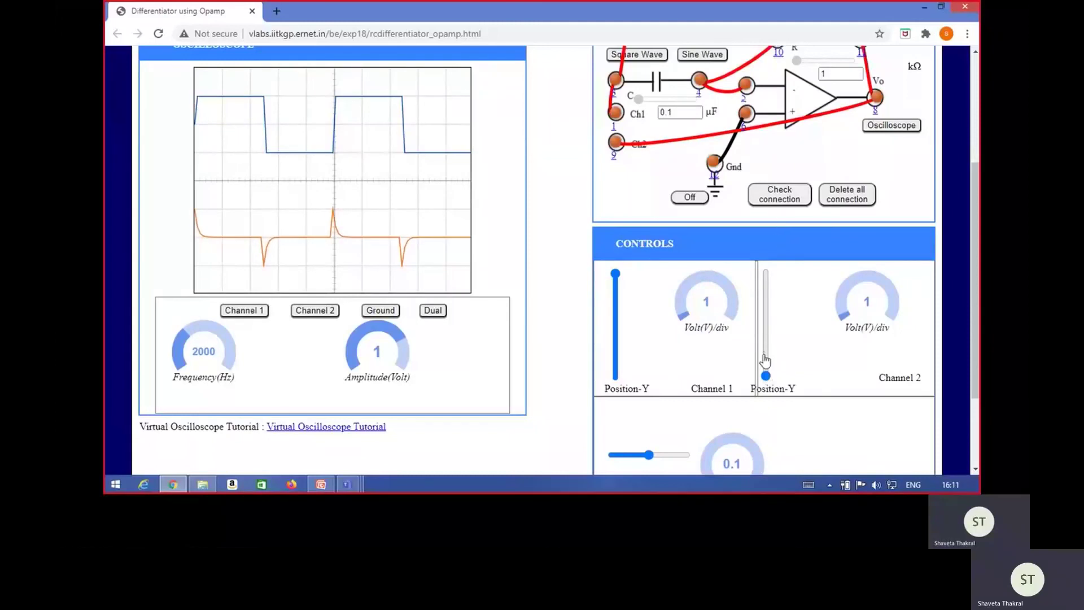
scroll(778, 346, down, 1)
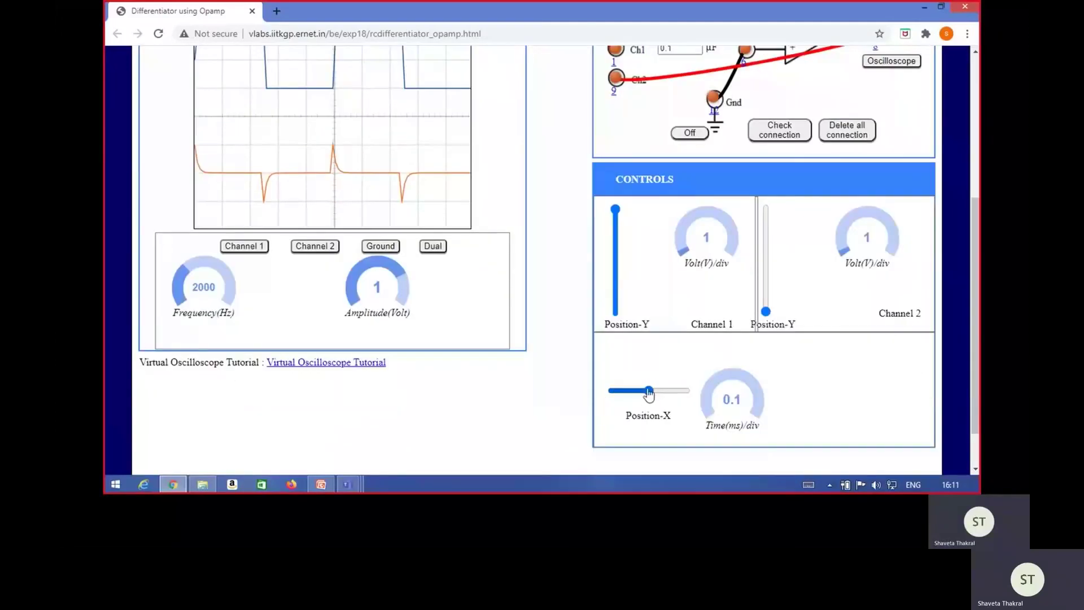
mouse_move(648, 394)
mouse_down()
mouse_move(667, 397)
mouse_move(652, 403)
mouse_up()
Set the input frequency to 4000 Hz and the amplitude to 1.4 V, and refresh the dual-trace display
scroll(450, 332, up, 1)
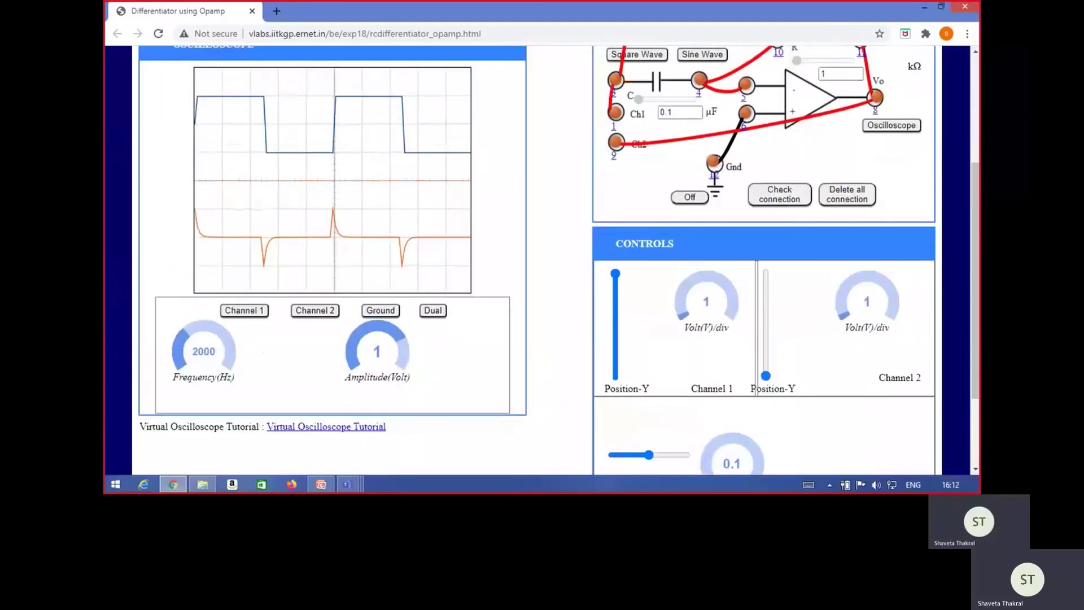
click(195, 332)
click(211, 331)
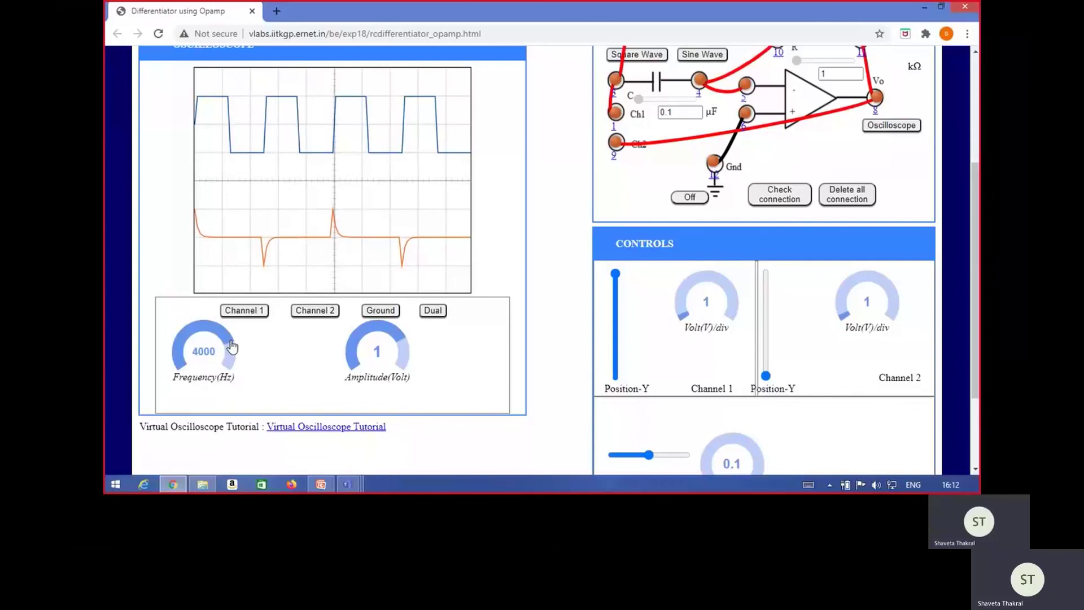
scroll(402, 345, down, 1)
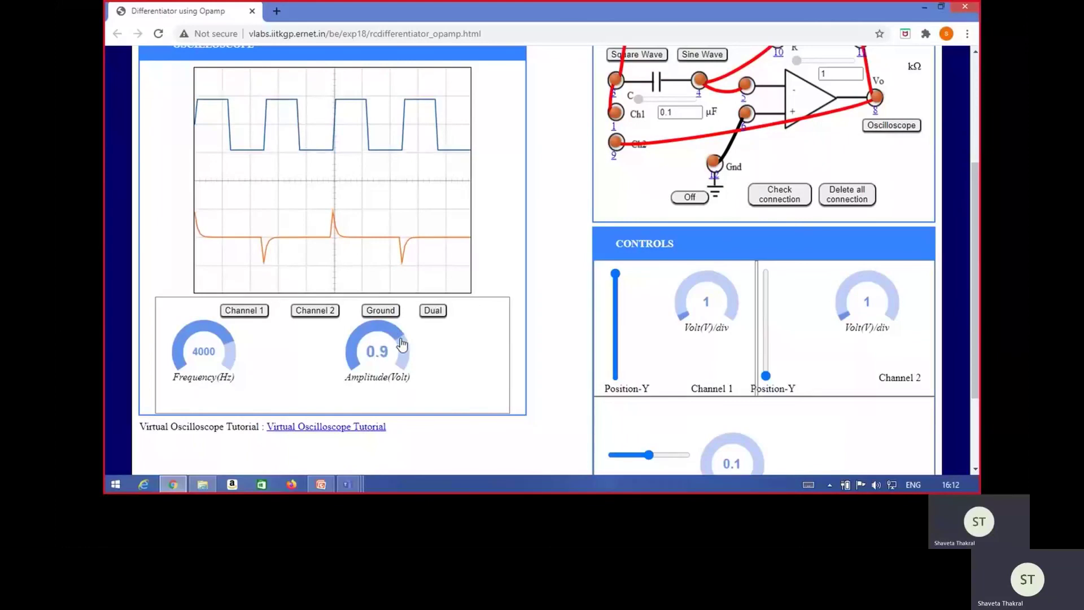
drag(402, 345, 404, 357)
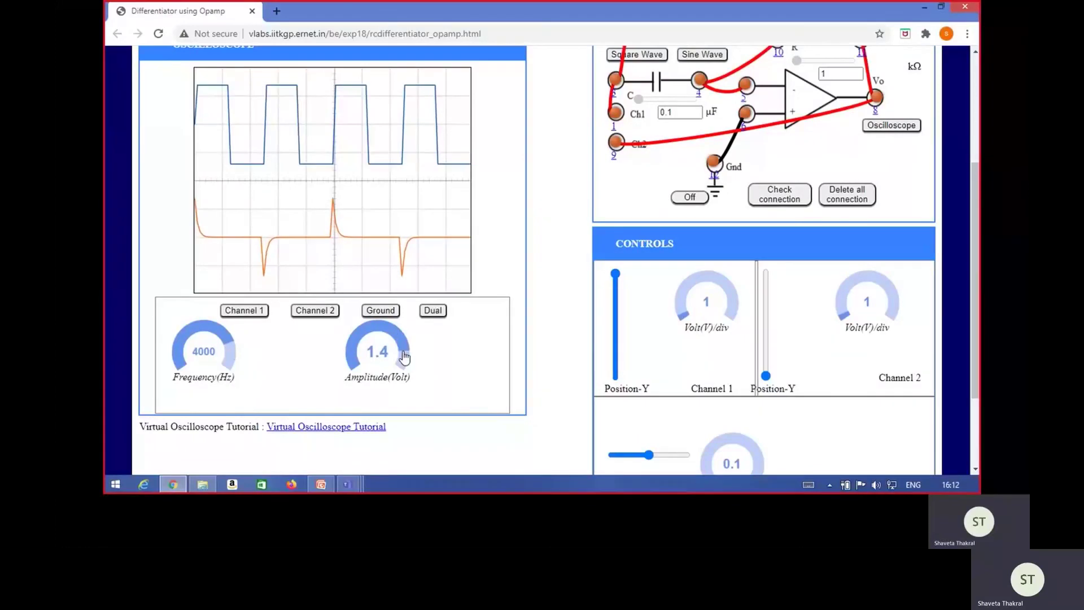
click(433, 311)
scroll(556, 373, up, 3)
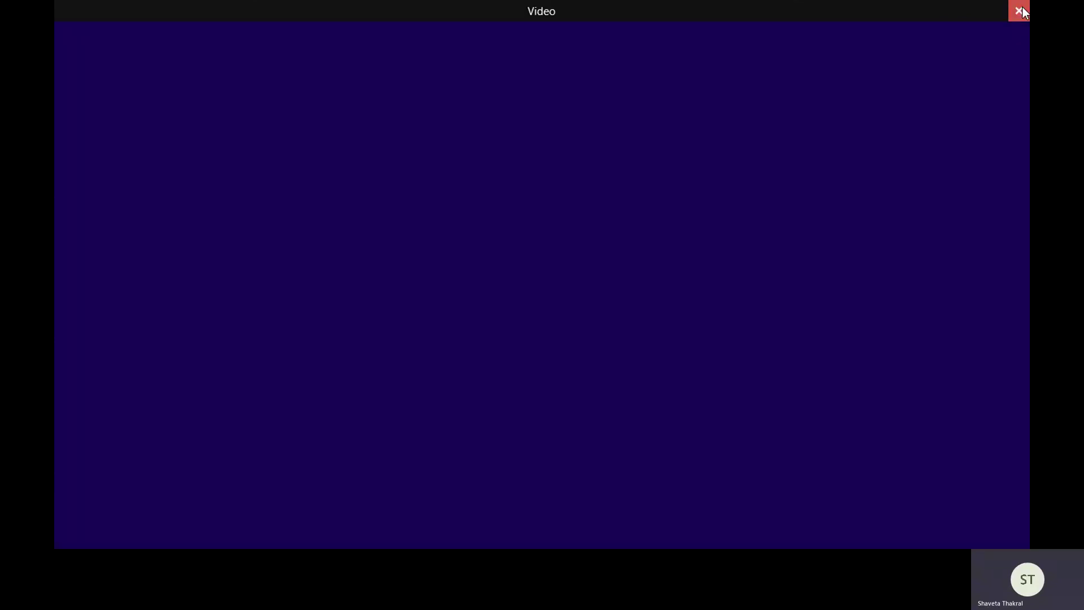
Close the blank Video window to return to the differentiator procedure slide
click(1020, 11)
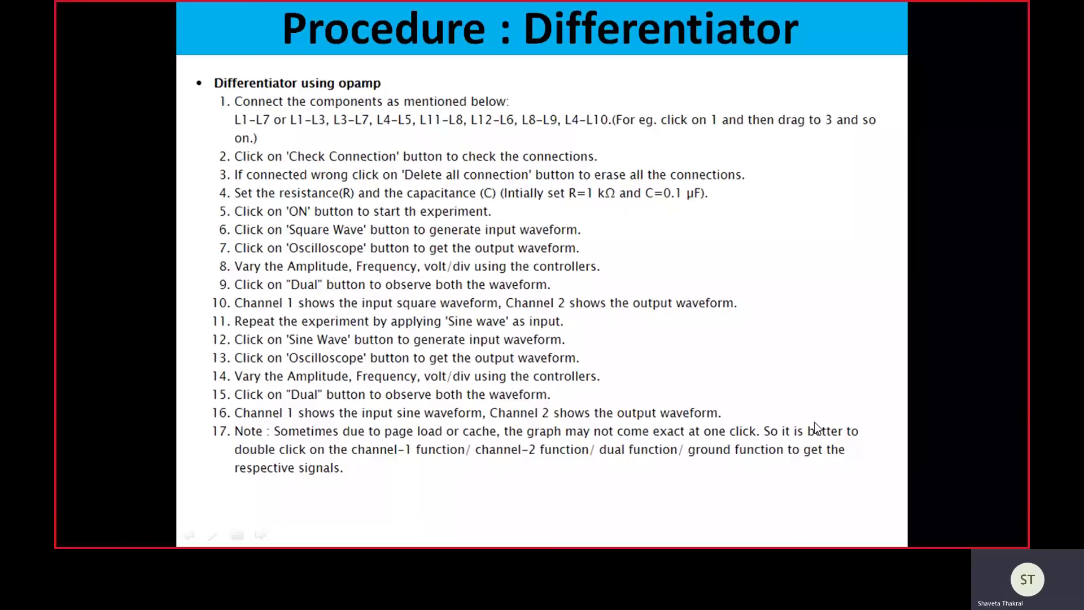
click(750, 502)
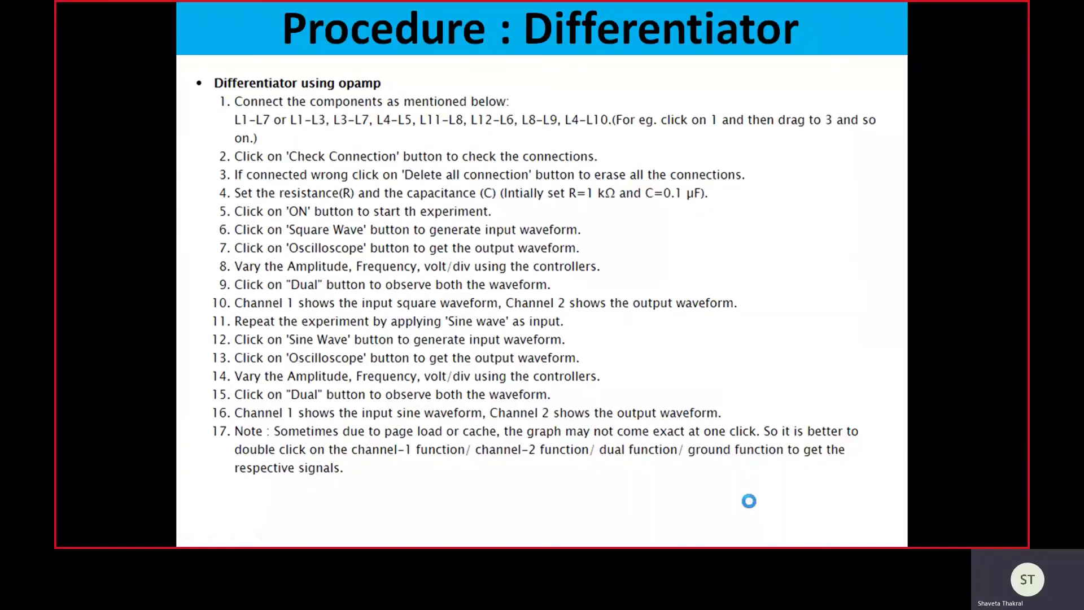